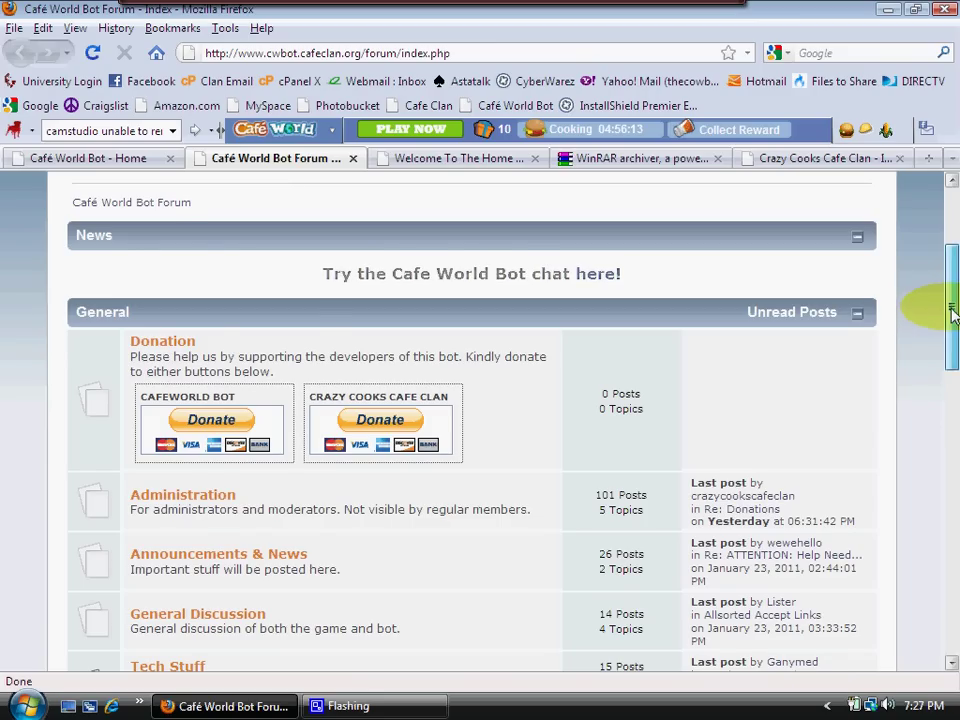
- Open the Tech Stuff board from the Café World Bot Forum index
scroll(950, 335, down, 3)
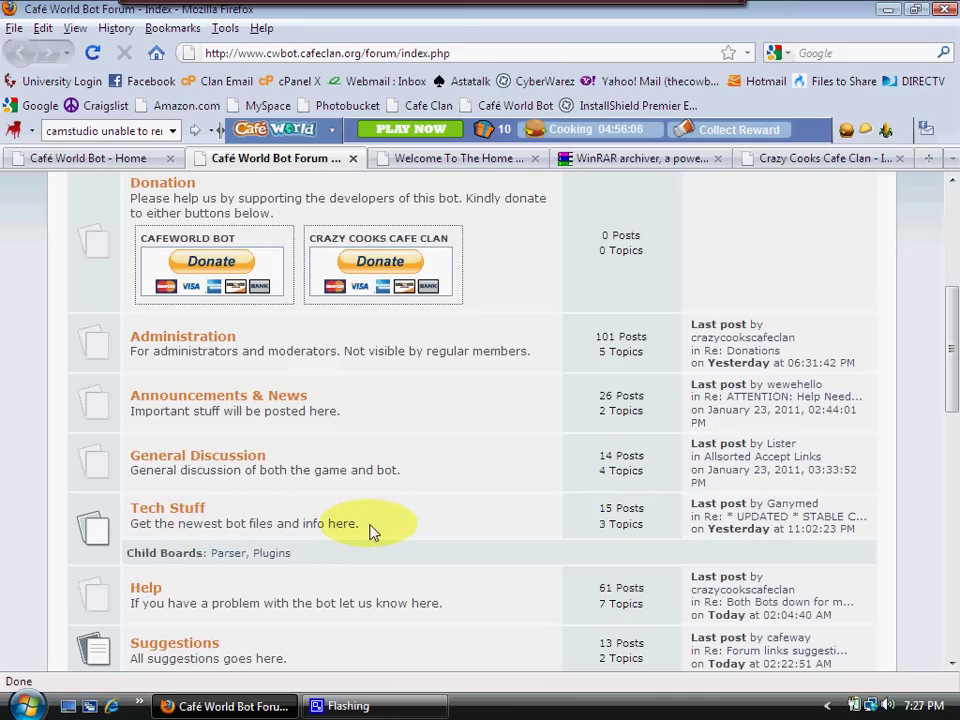
click(150, 511)
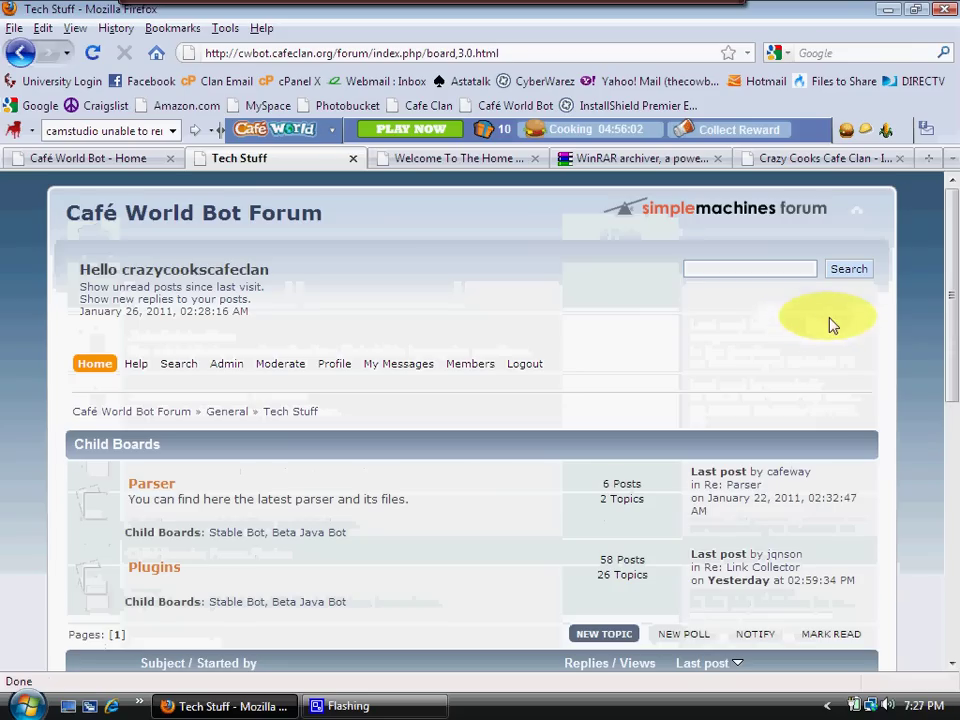
- Open the '* UPDATED * STABLE CafeWorldBot Archive (2011-01-20)' topic from the Tech Stuff board
drag(952, 238, 697, 378)
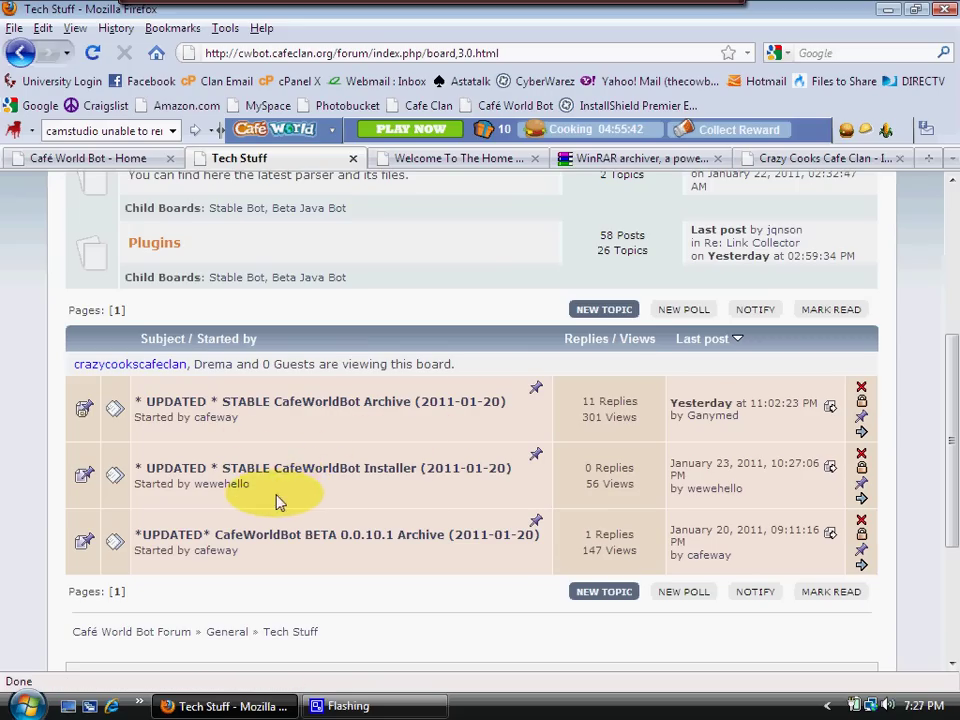
click(310, 403)
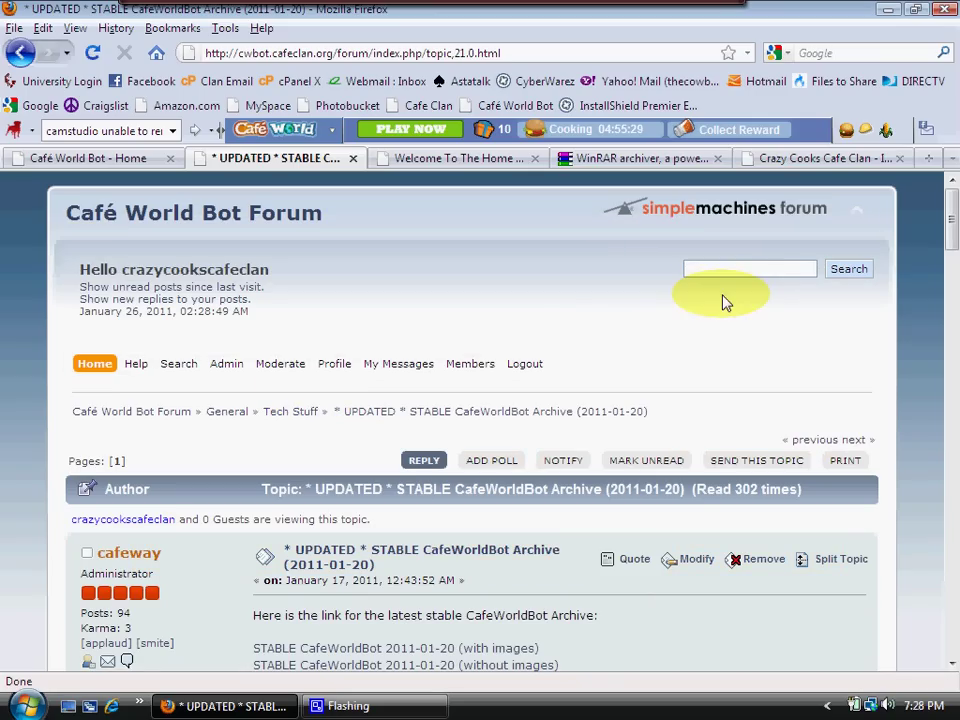
- Download 'STABLE CafeWorldBot 2011-01-20 (with images)', saving CafeWorldBot_stable_012011.rar to disk
scroll(945, 258, down, 8)
scroll(950, 256, up, 3)
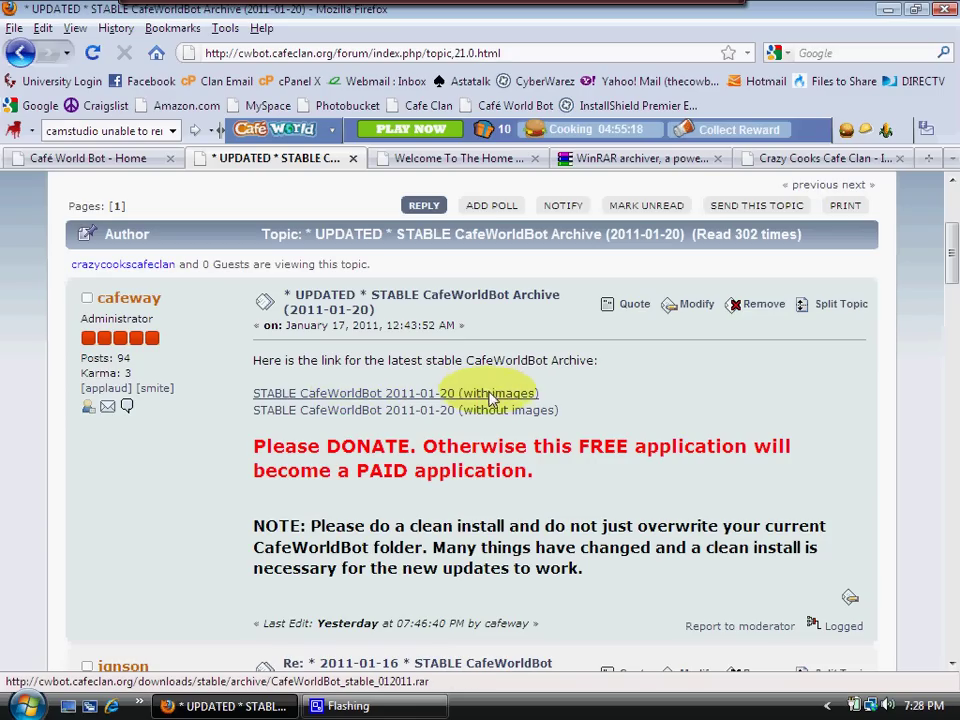
click(380, 394)
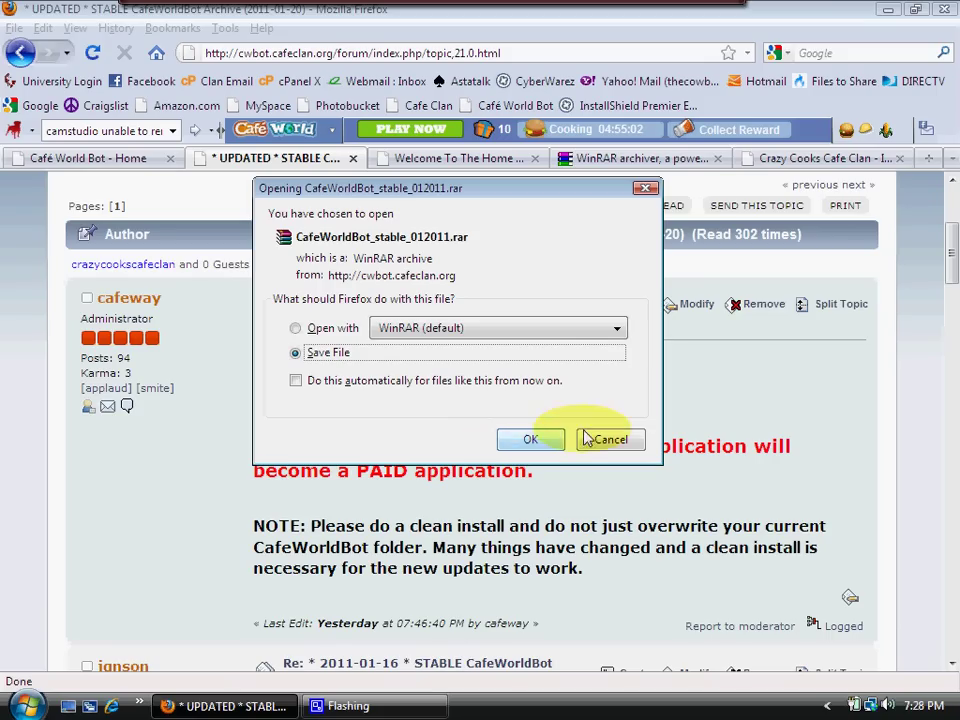
click(617, 442)
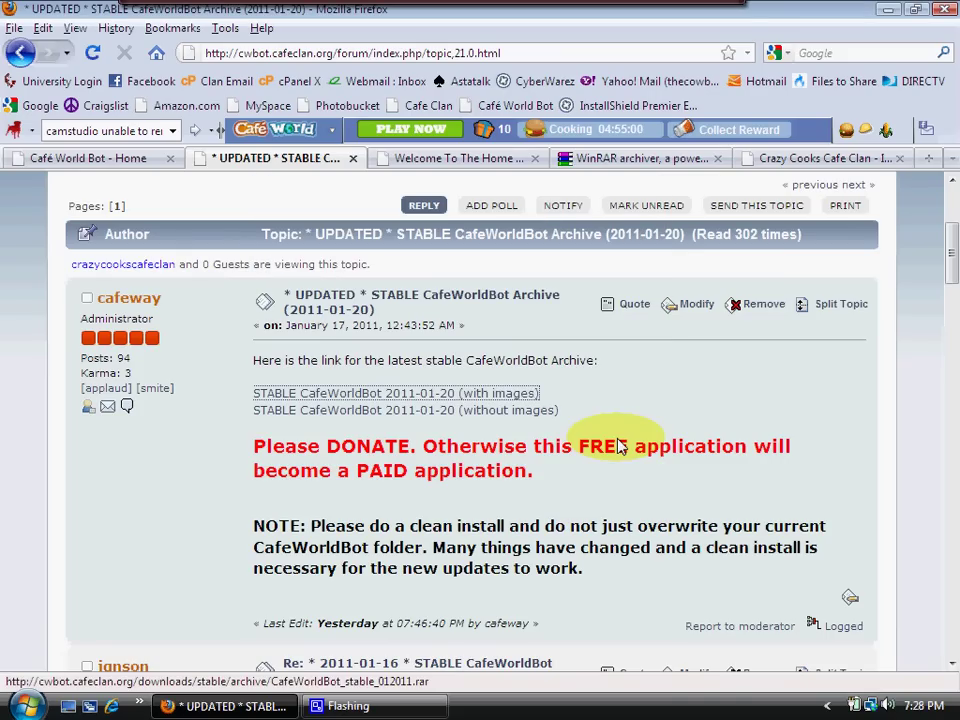
- Close the topic tab, minimise Firefox, and move the CafeWorldBot archive icon beside wrar40b5
click(352, 158)
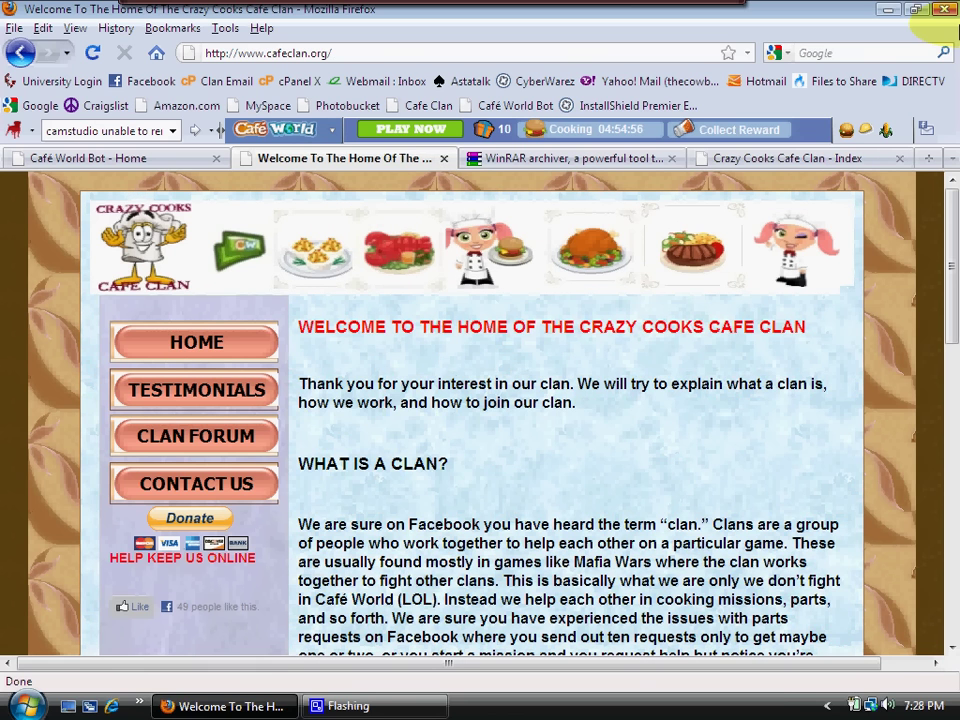
click(889, 11)
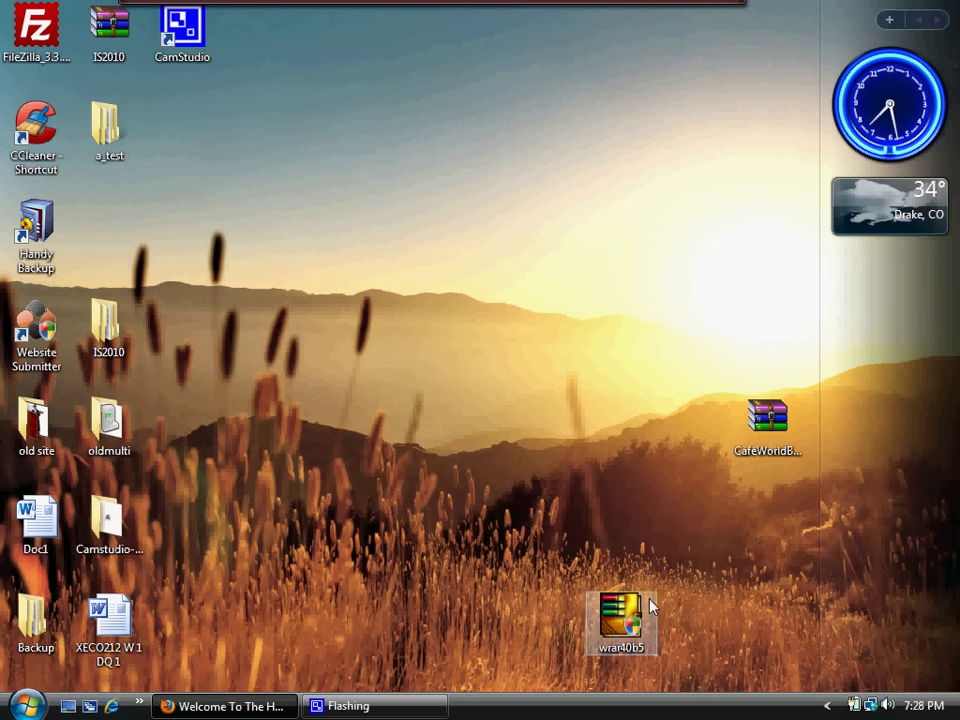
drag(762, 446, 603, 428)
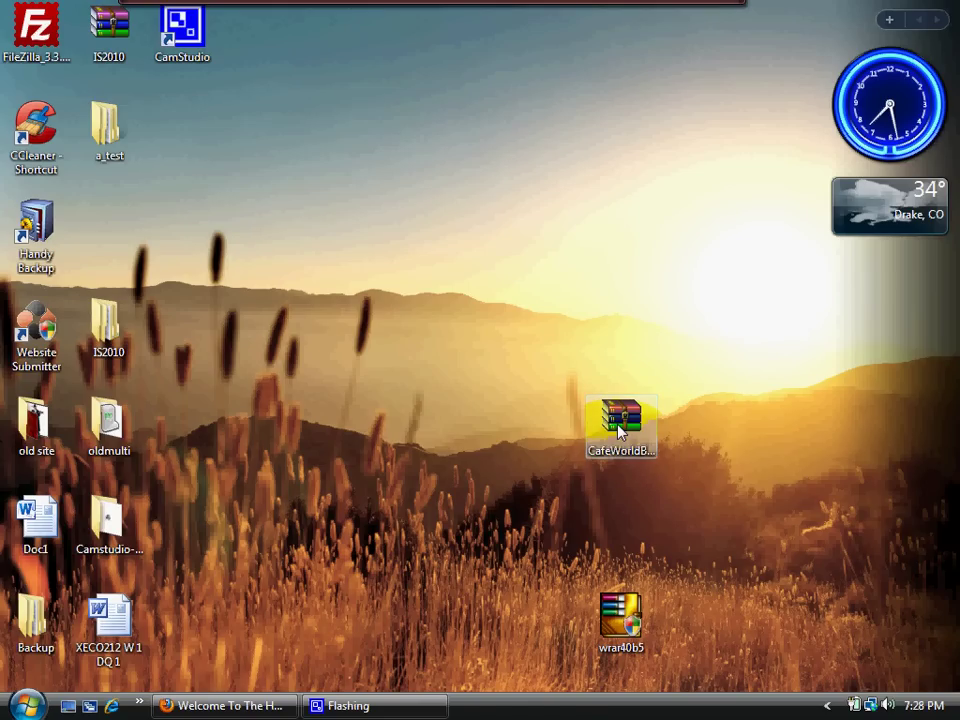
- Open CafeWorldBot_stable_012011 in WinRAR and bring up its Extract To path and options dialog
double_click(617, 430)
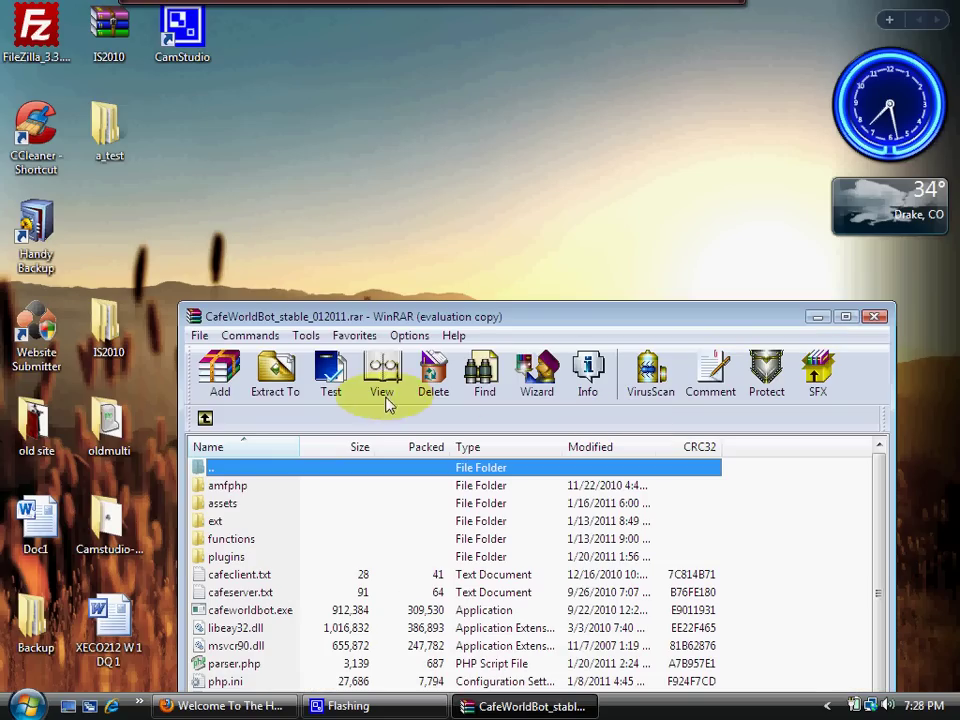
click(273, 380)
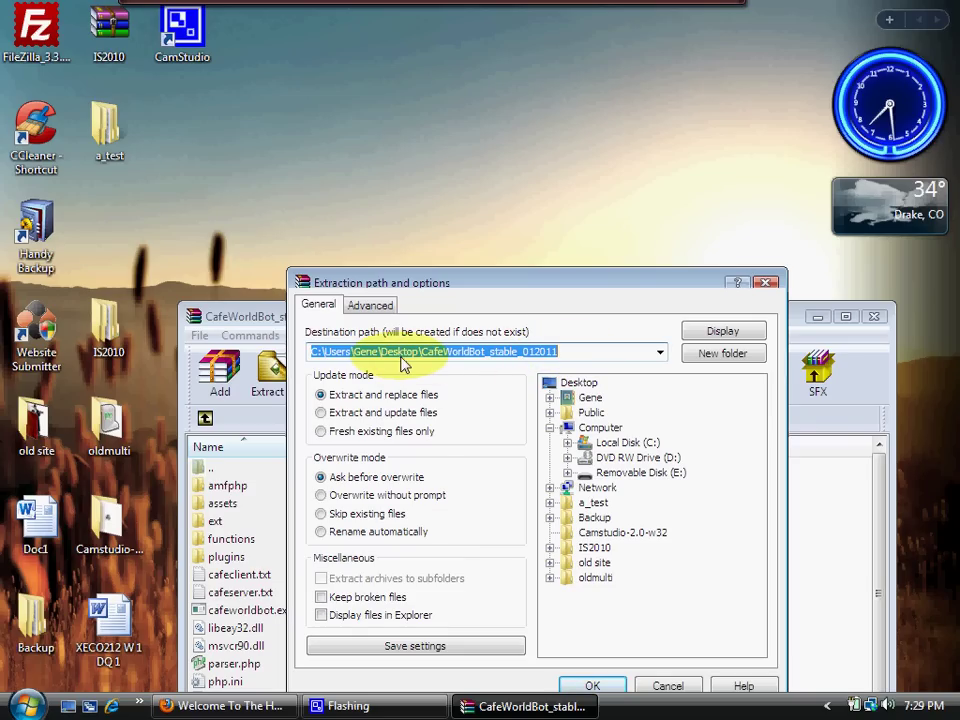
- Extract the archive to a new folder named 'bot' on the Desktop
click(585, 385)
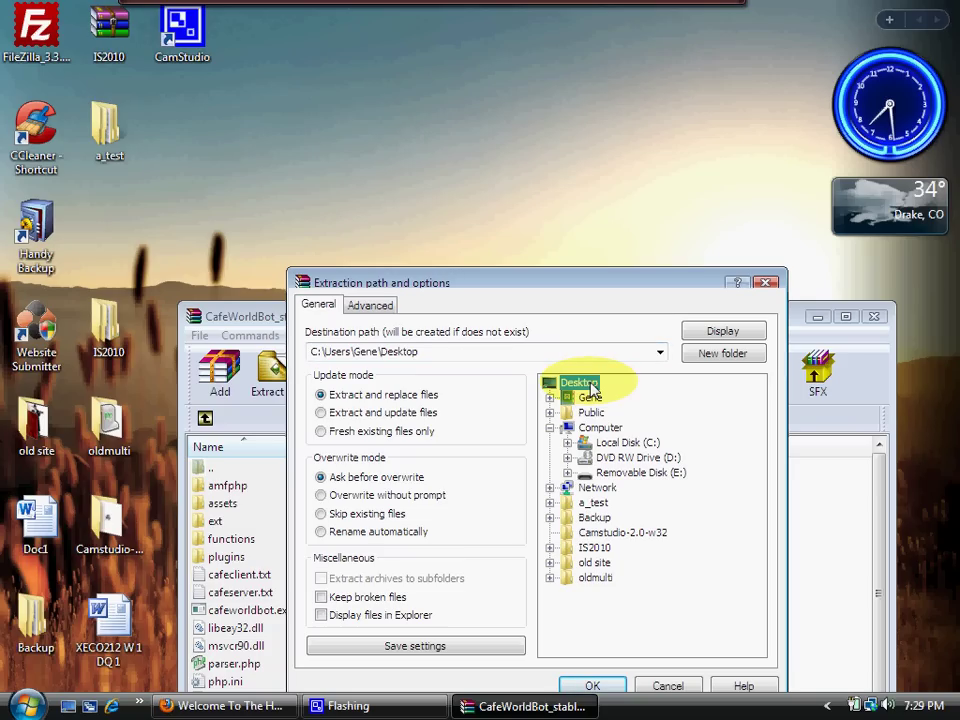
double_click(428, 354)
click(426, 360)
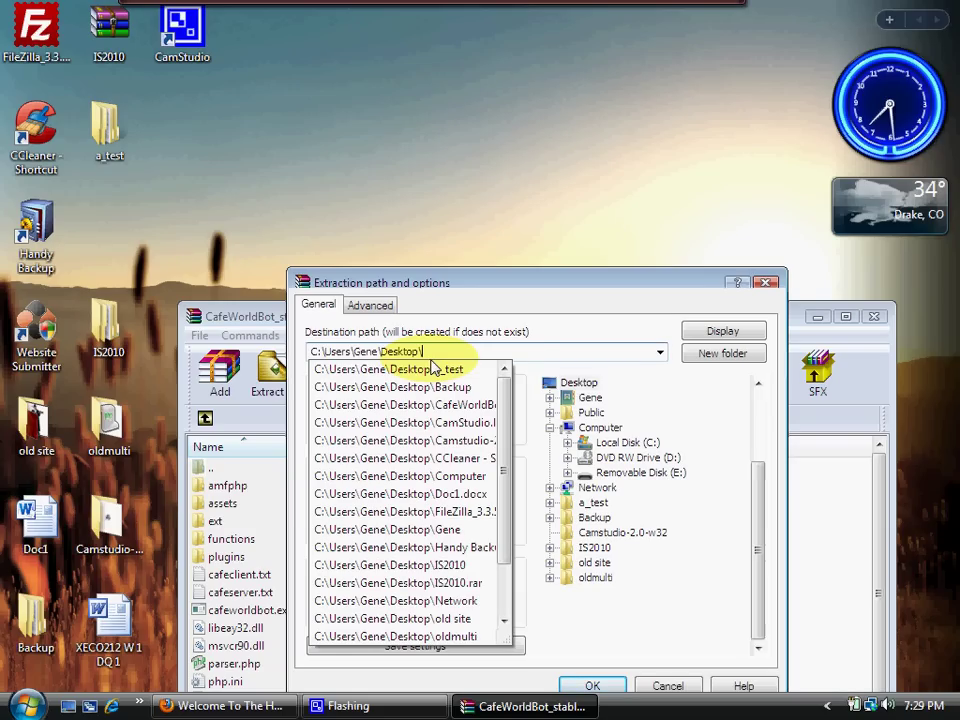
text(b)
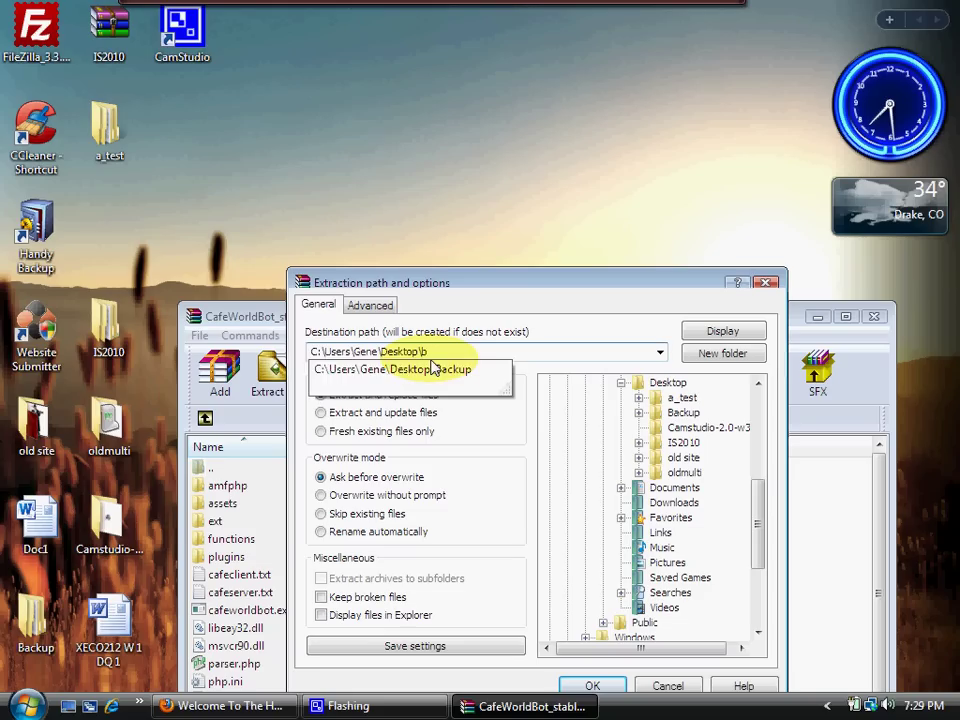
text(ot)
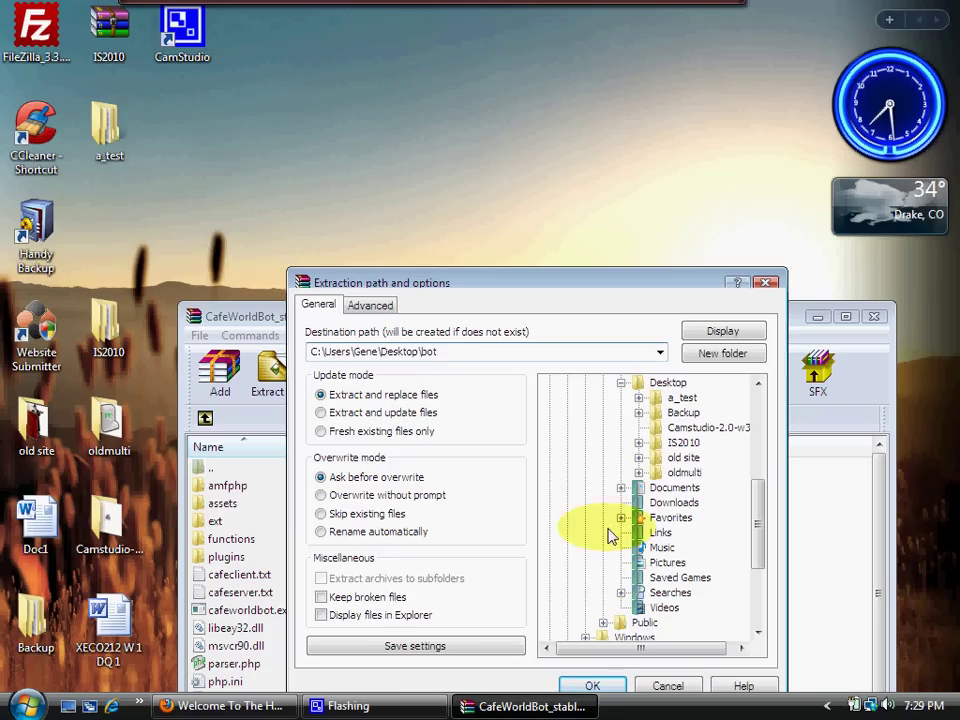
click(596, 685)
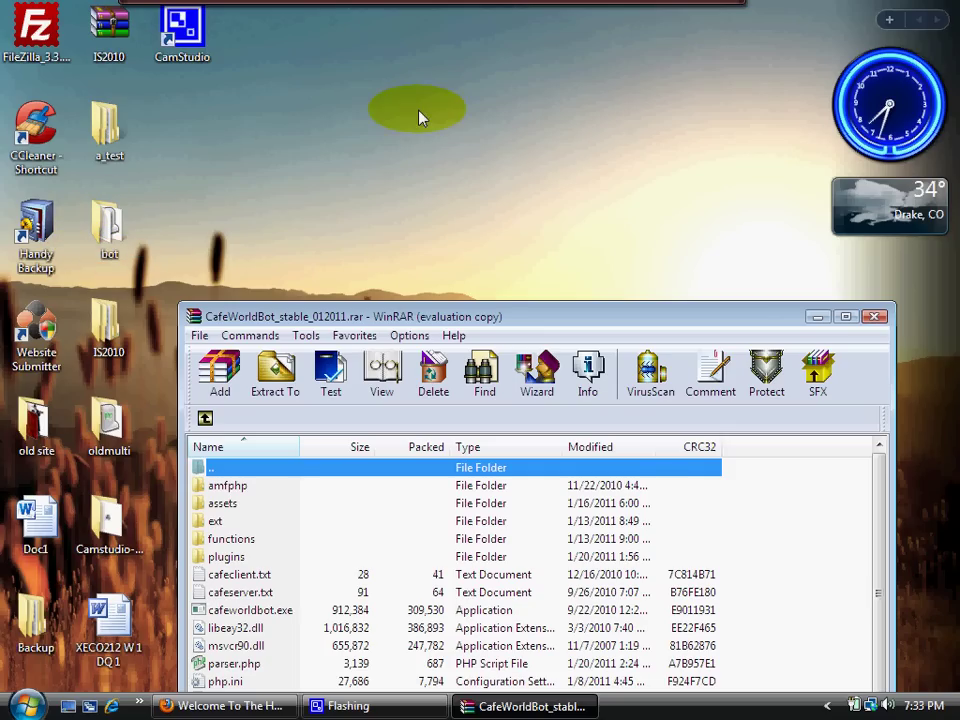
- Close WinRAR and delete the CafeWorldBot archive and wrar40b5 installer to the Recycle Bin
click(878, 318)
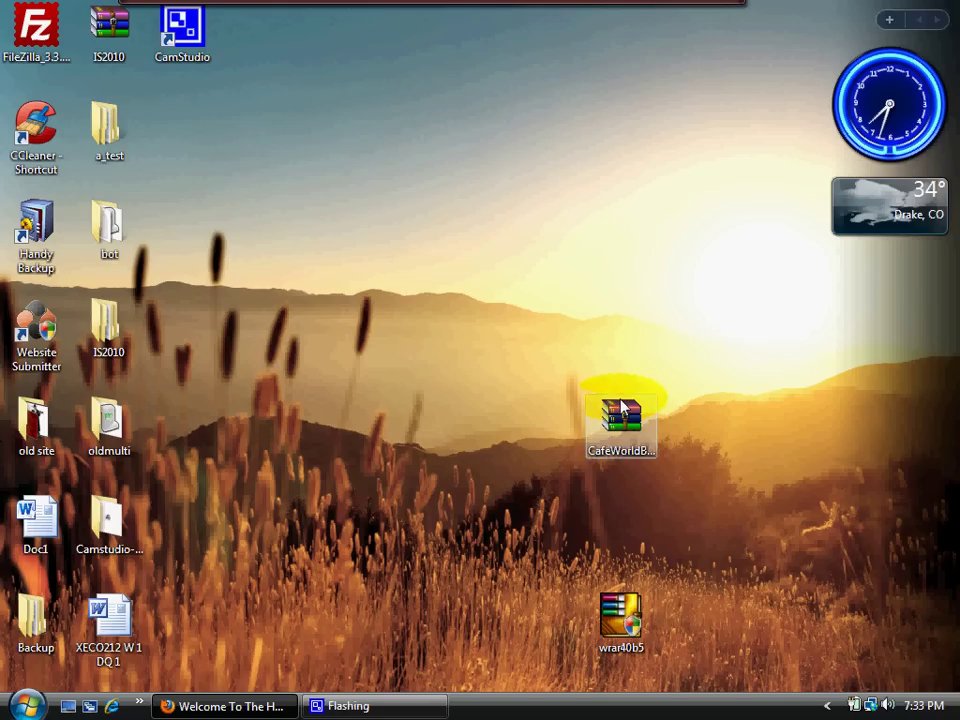
drag(540, 369, 740, 680)
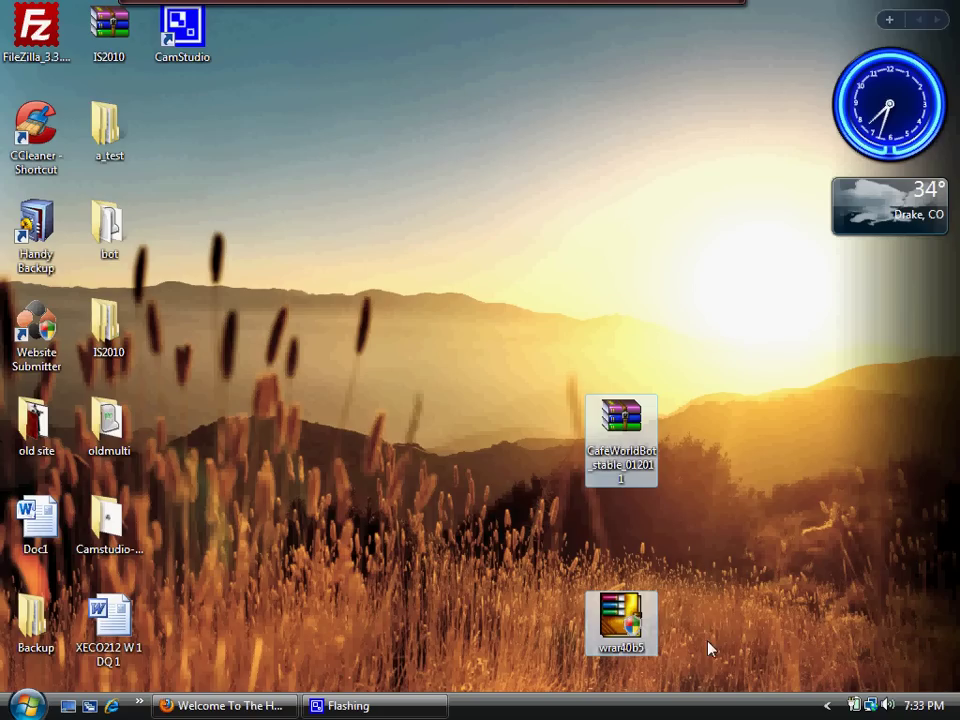
right_click(622, 630)
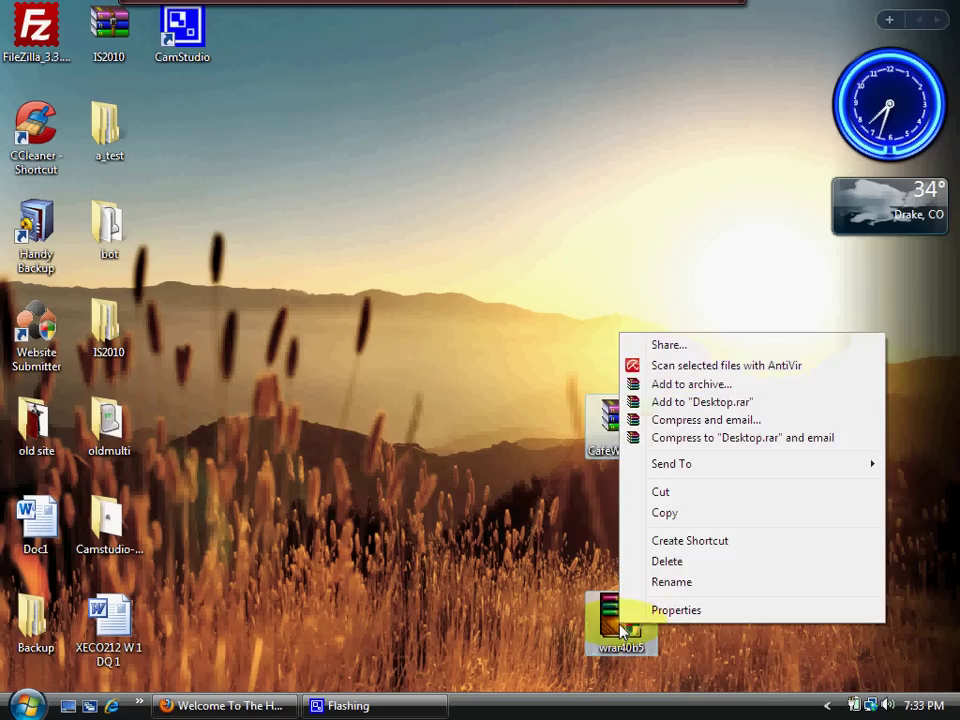
click(668, 562)
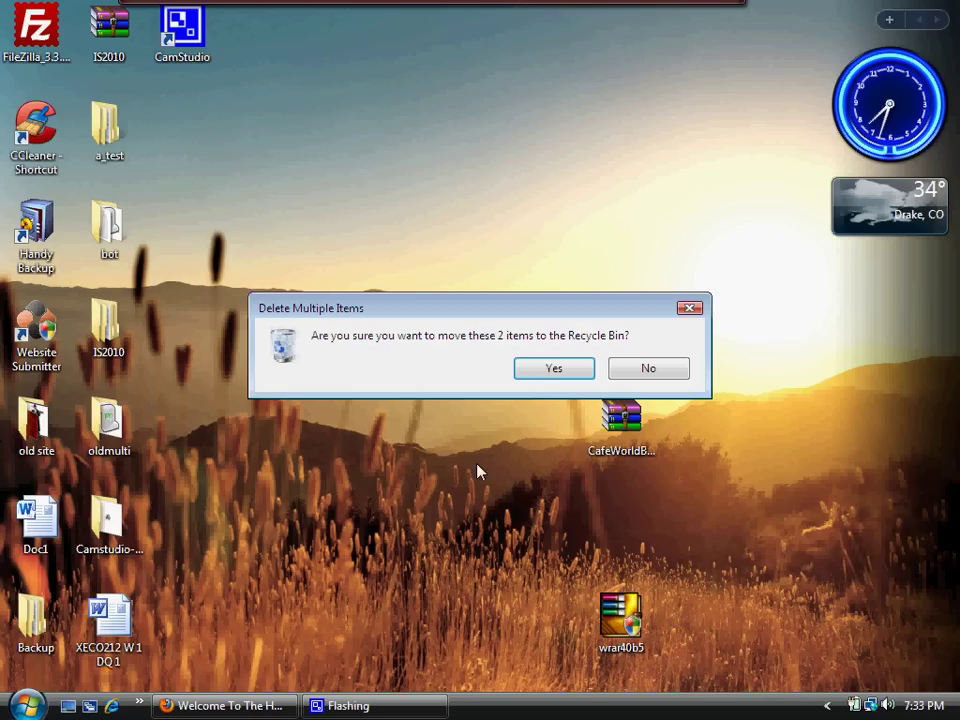
click(558, 371)
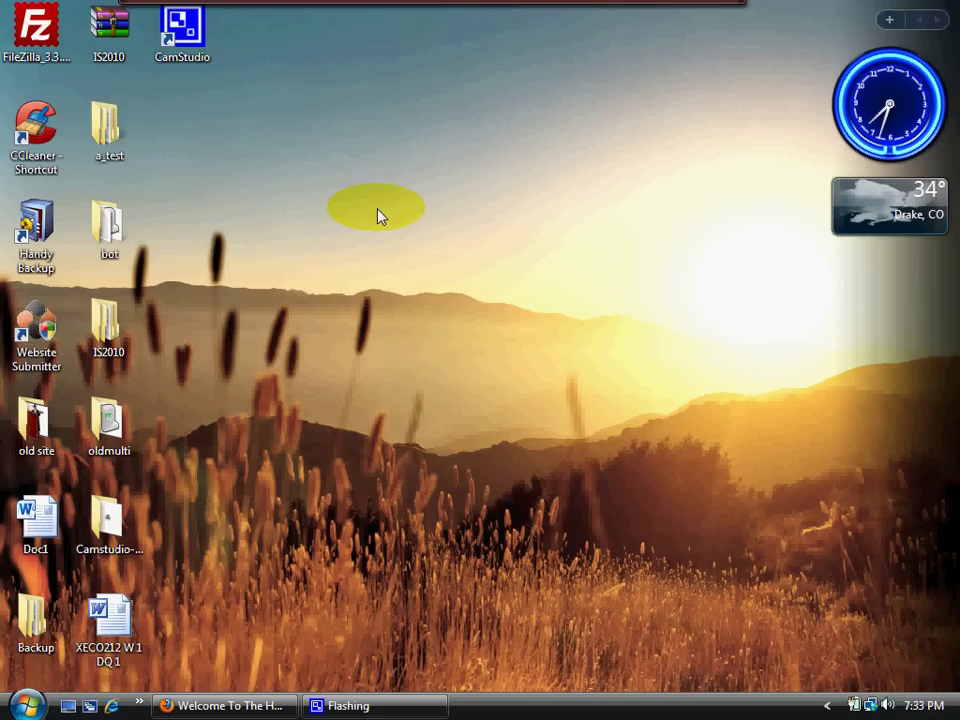
- Cut the desktop bot folder and paste it into the root of Local Disk (C:), then close the window
right_click(120, 243)
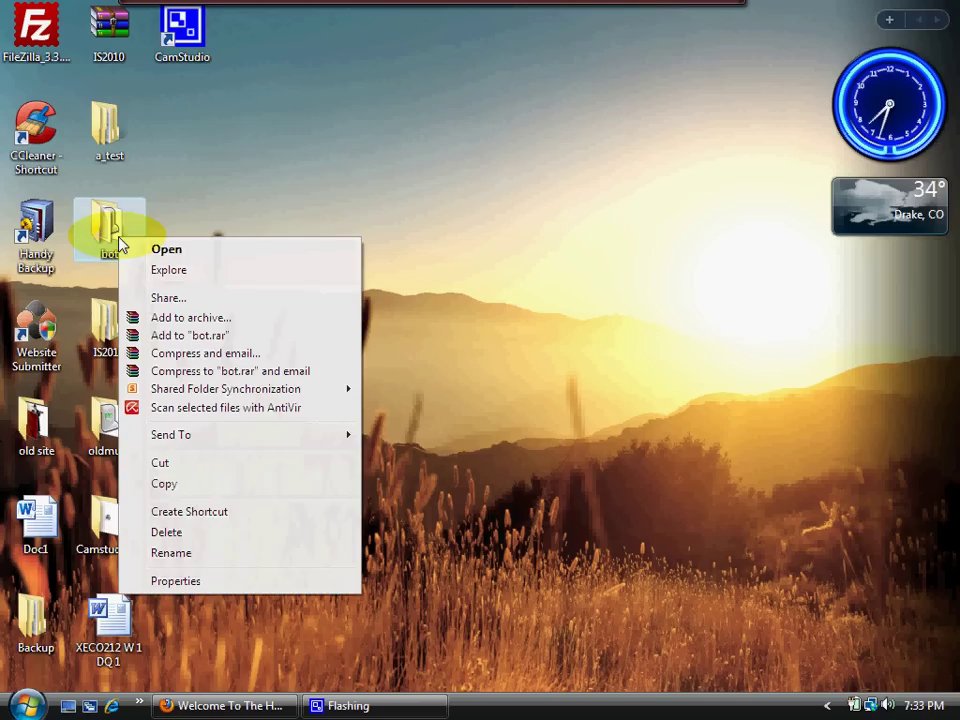
click(160, 463)
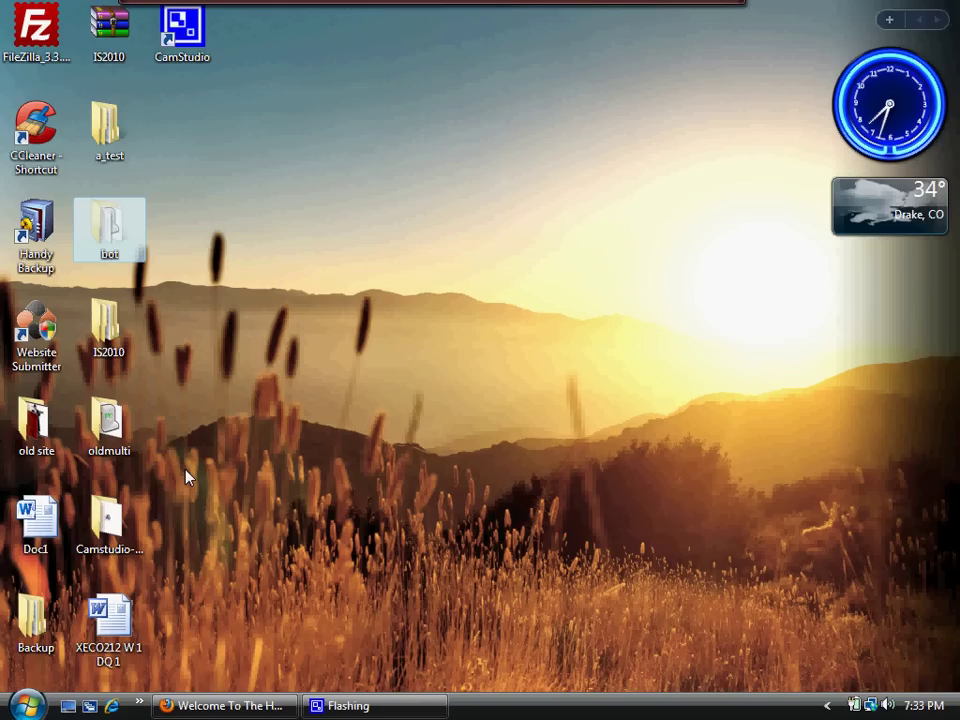
click(27, 706)
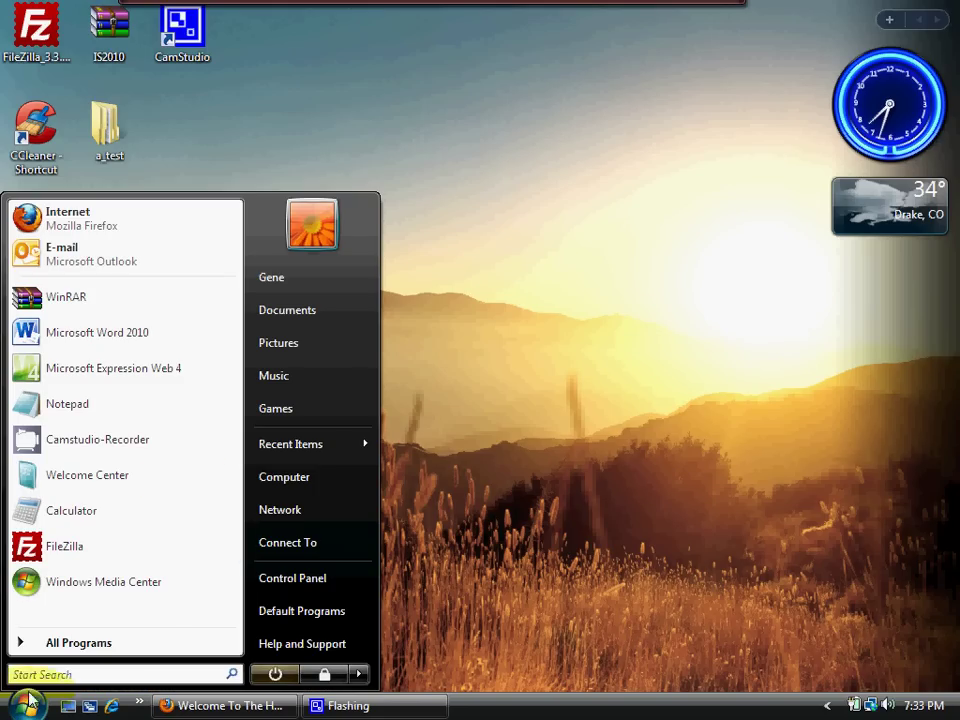
click(287, 484)
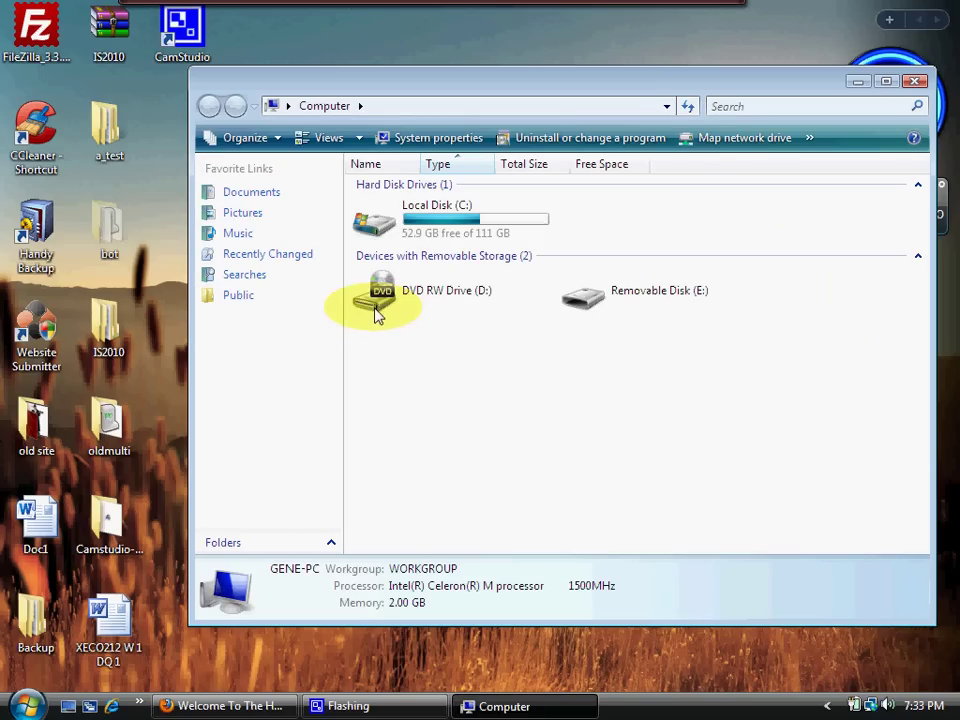
double_click(439, 216)
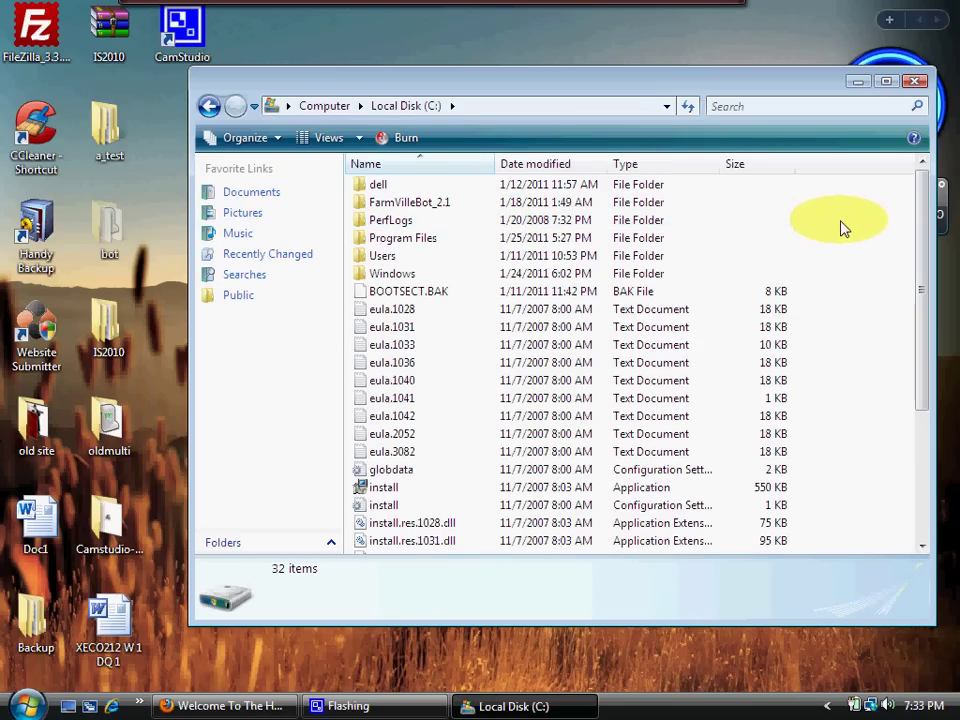
right_click(858, 279)
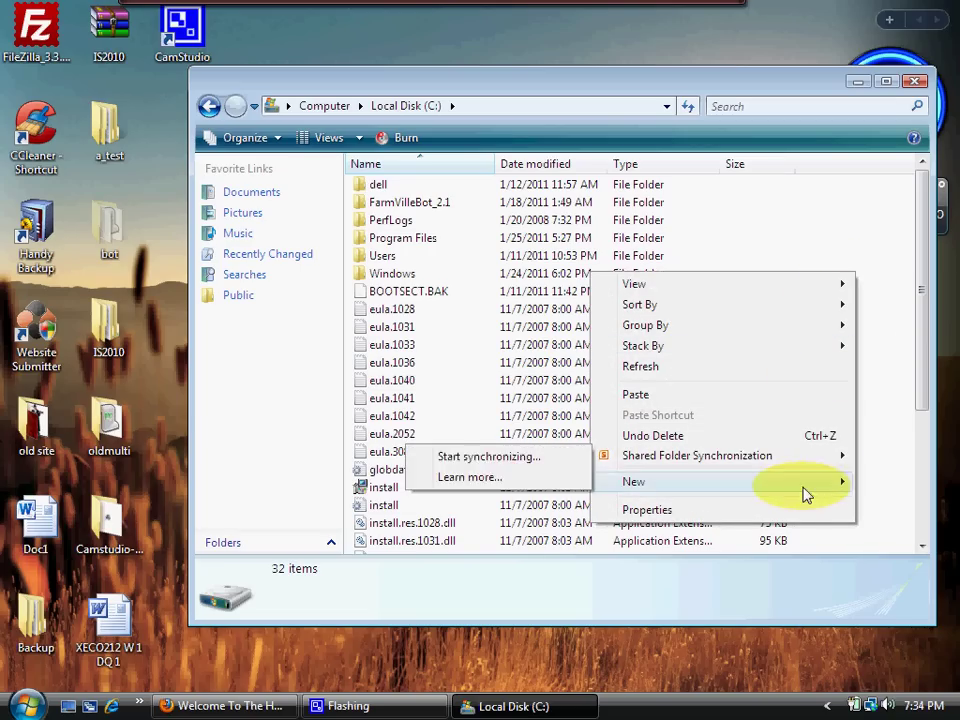
click(741, 403)
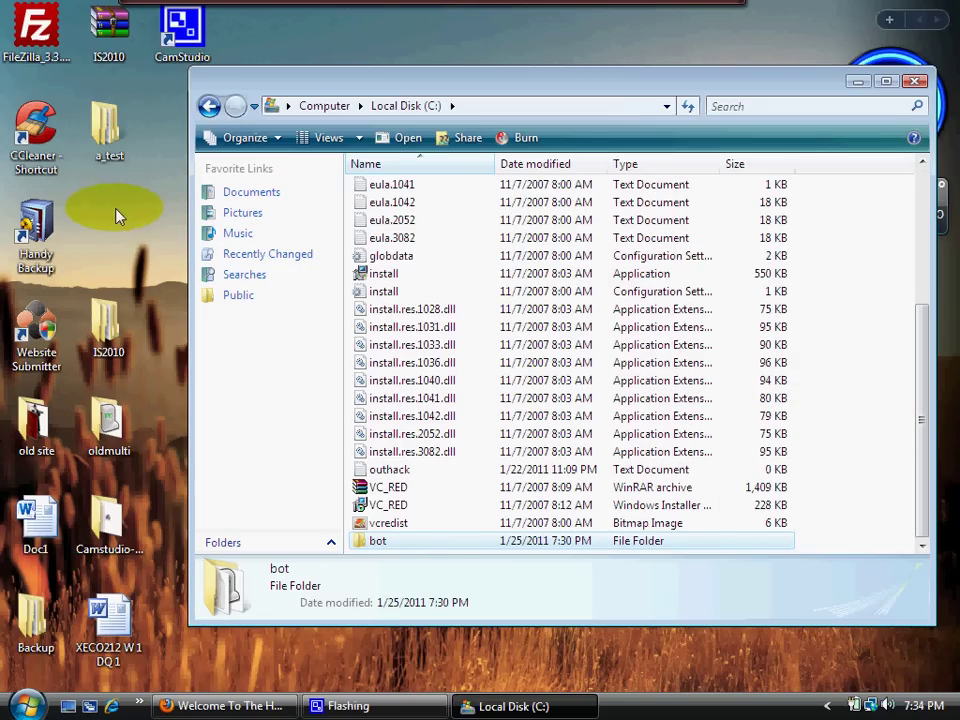
mouse_move(432, 553)
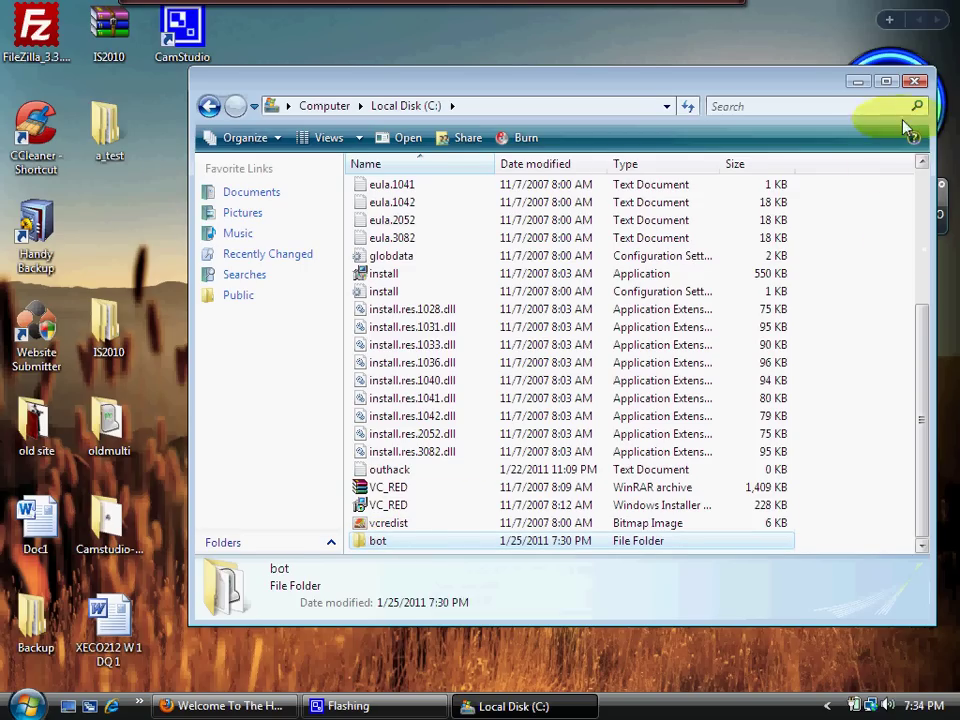
click(914, 88)
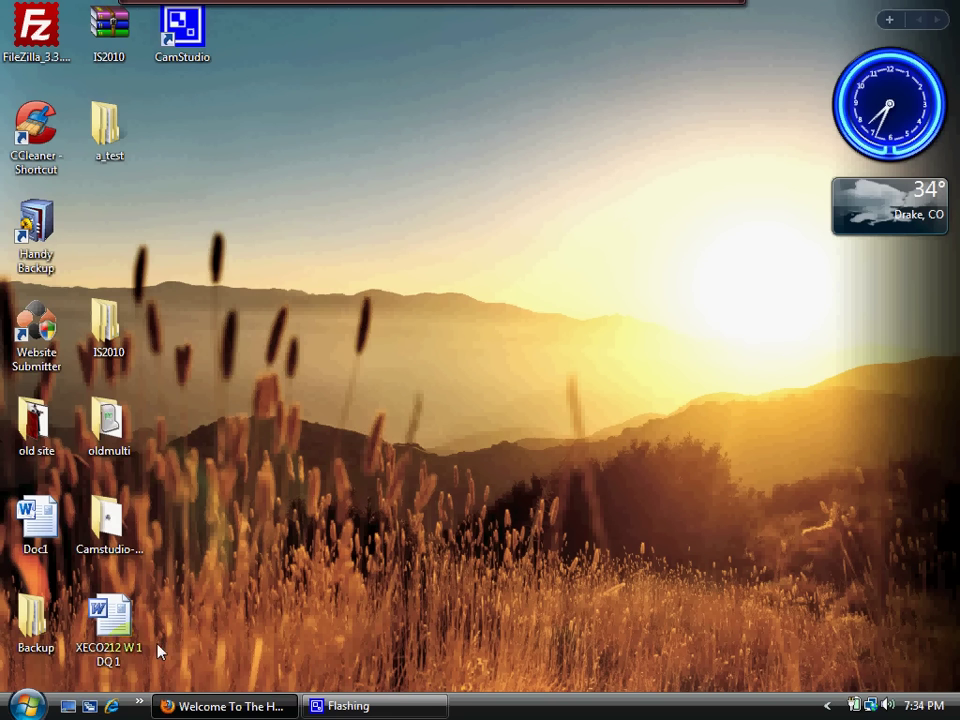
- Browse via Computer and Local Disk (C:) into C:\bot to view its 17 extracted items
click(20, 708)
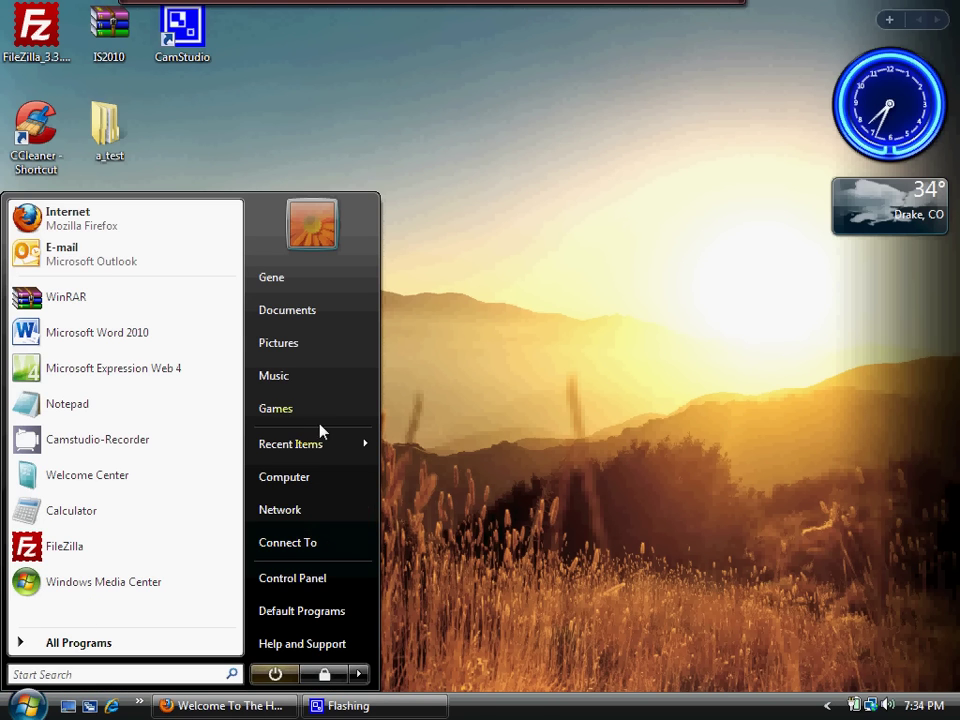
click(327, 483)
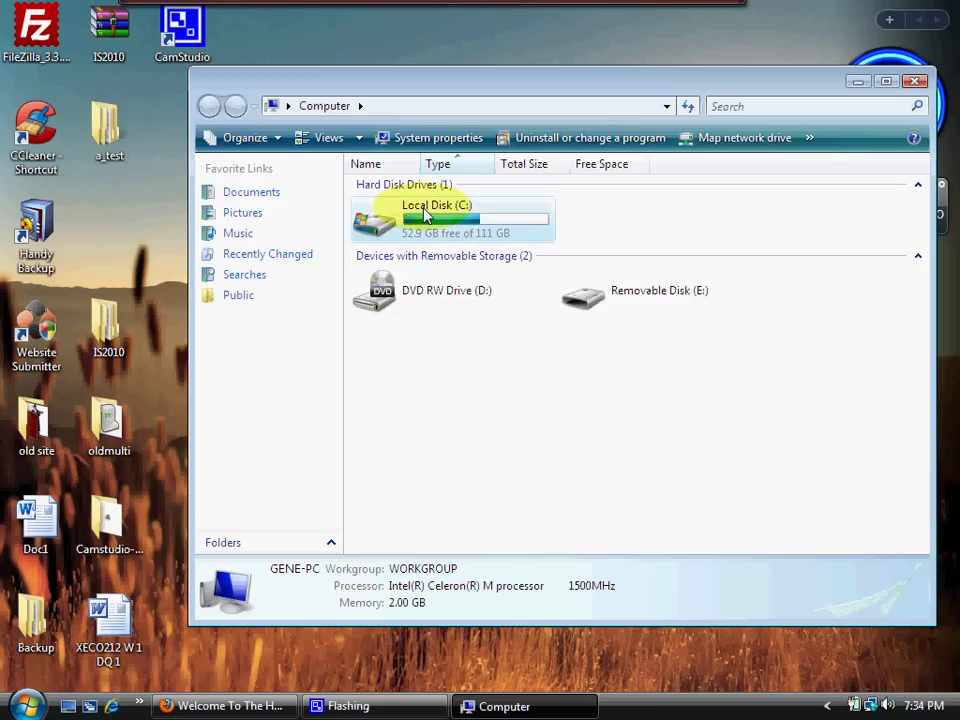
double_click(425, 215)
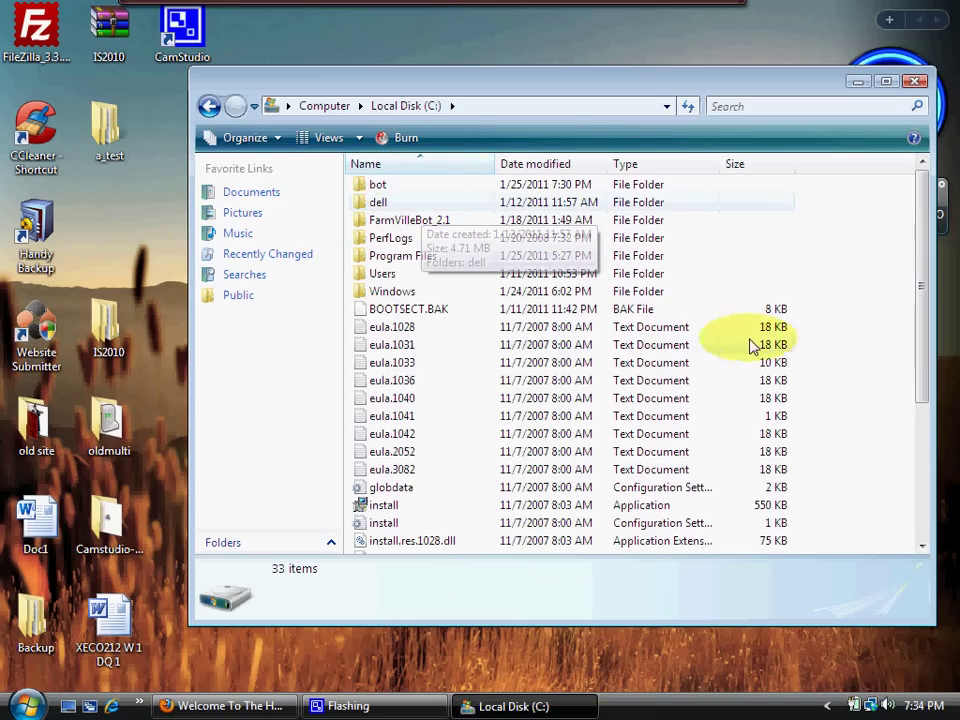
drag(923, 355, 868, 315)
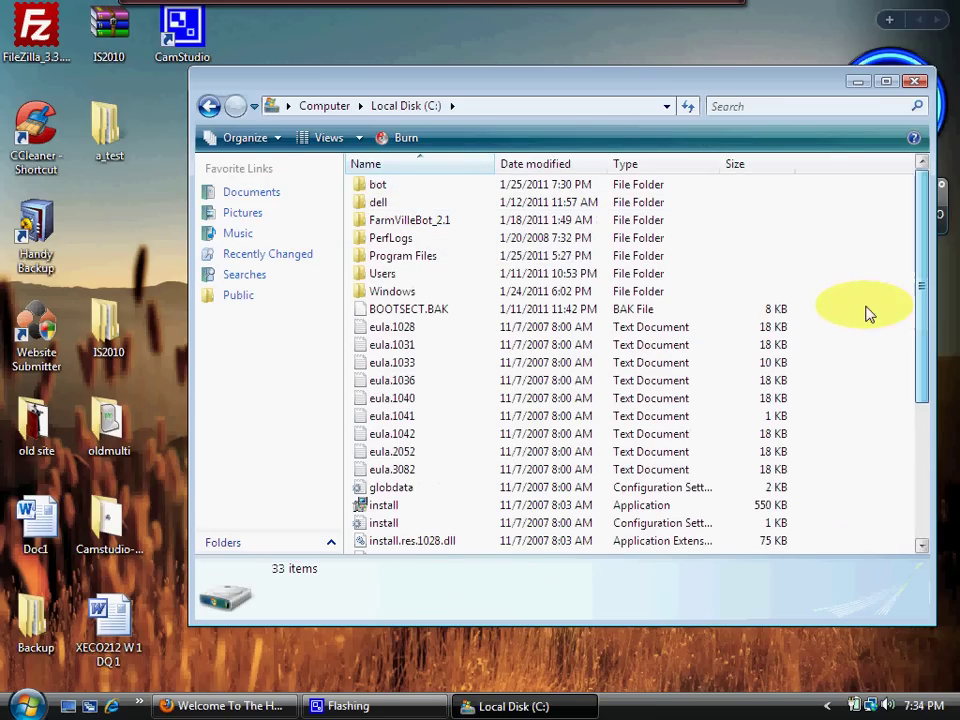
double_click(378, 190)
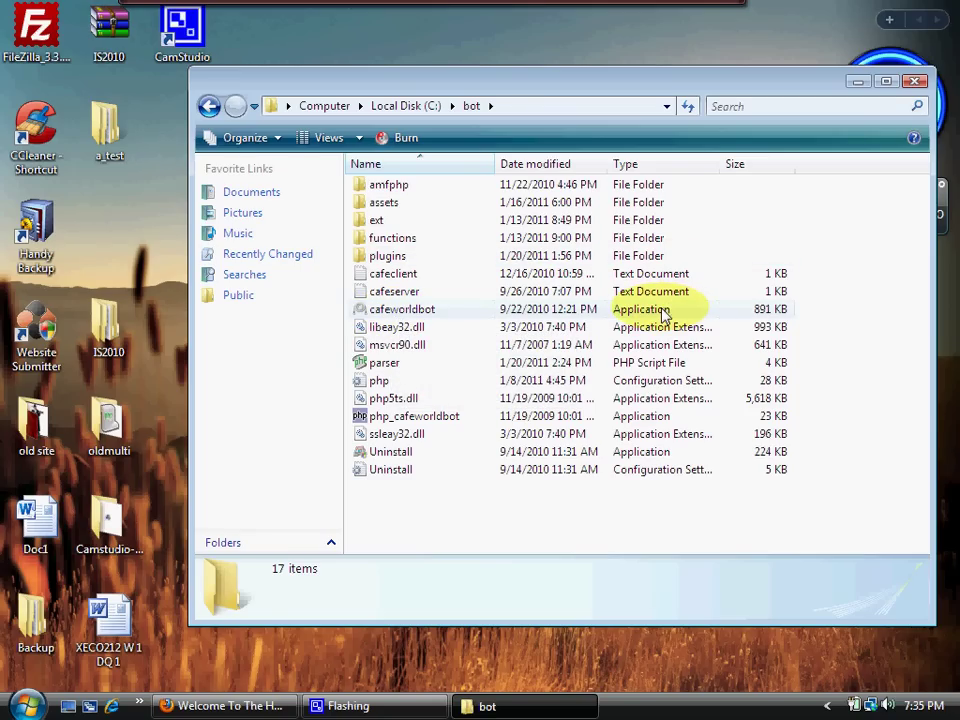
- Send cafeworldbot to Desktop (create shortcut) from the C:\bot folder
mouse_move(410, 319)
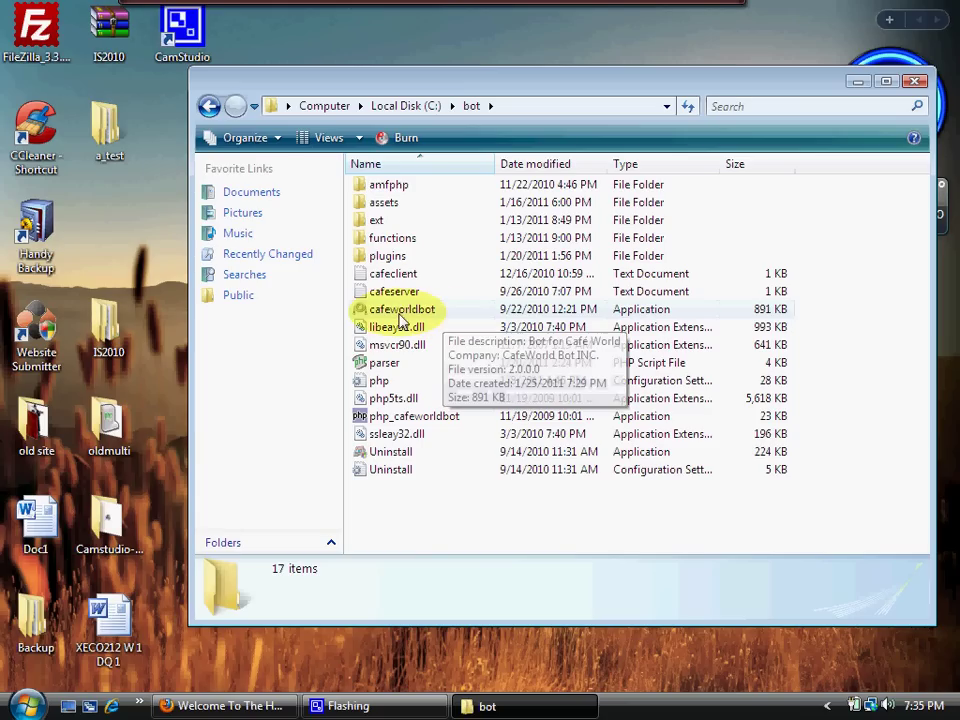
right_click(400, 319)
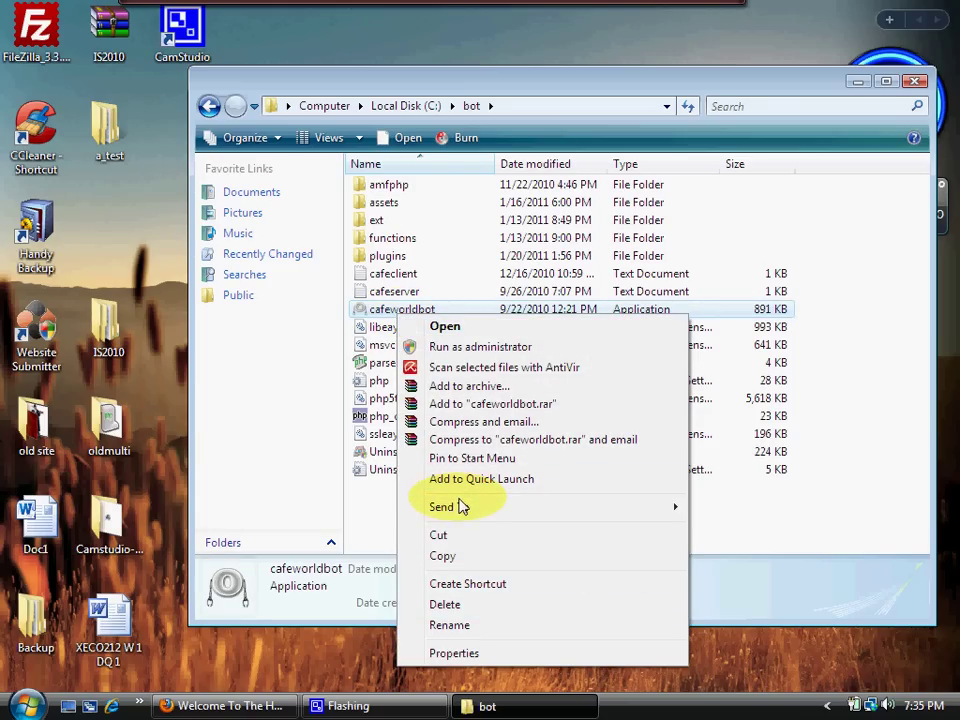
mouse_move(461, 510)
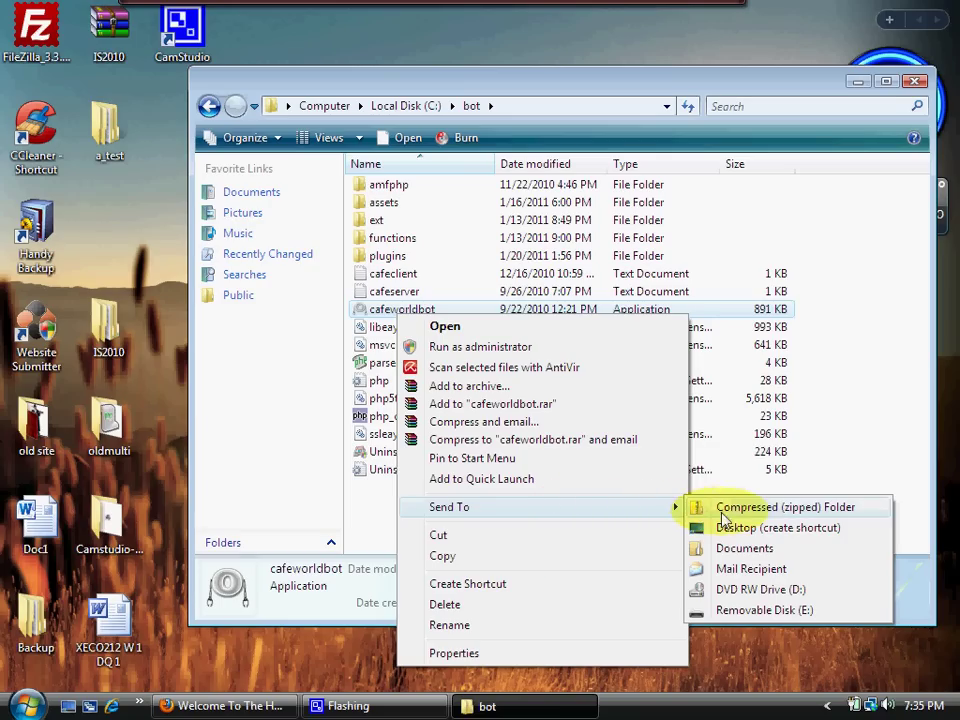
click(786, 537)
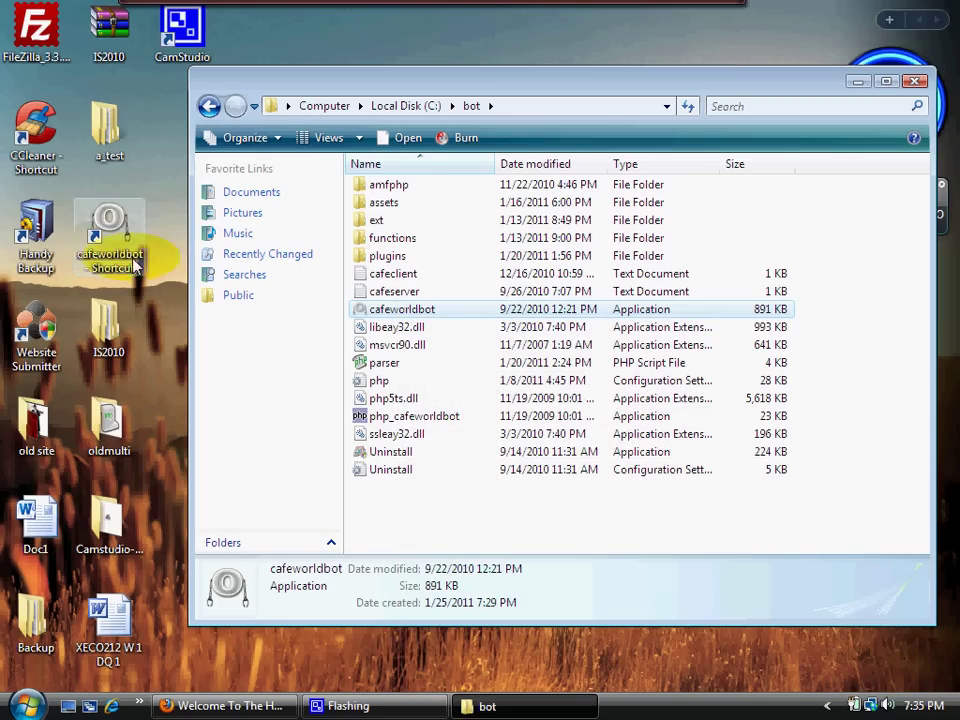